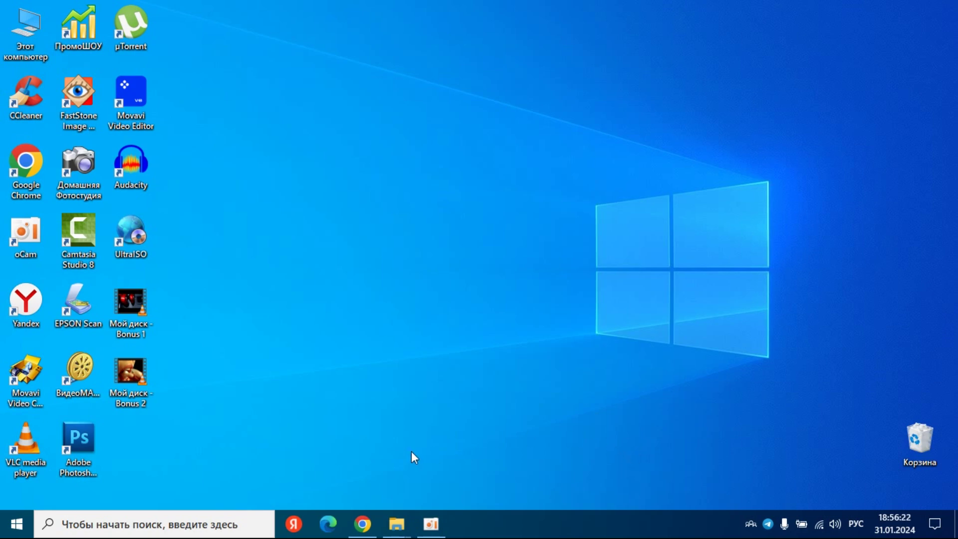
Switch to Chrome and open the free download page for AOMEI Partition Assistant on diskpart.com
left_click(365, 524)
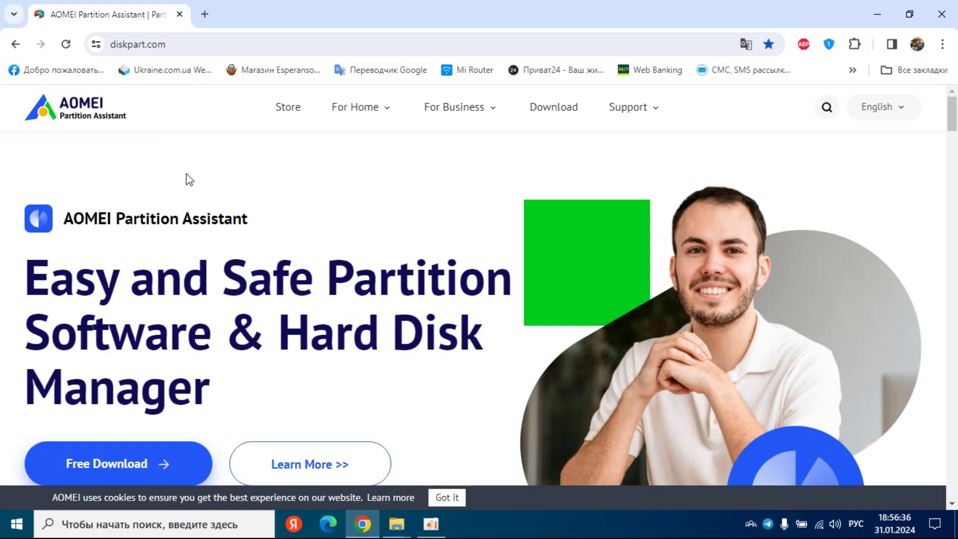
scroll(189, 180, "down", 1)
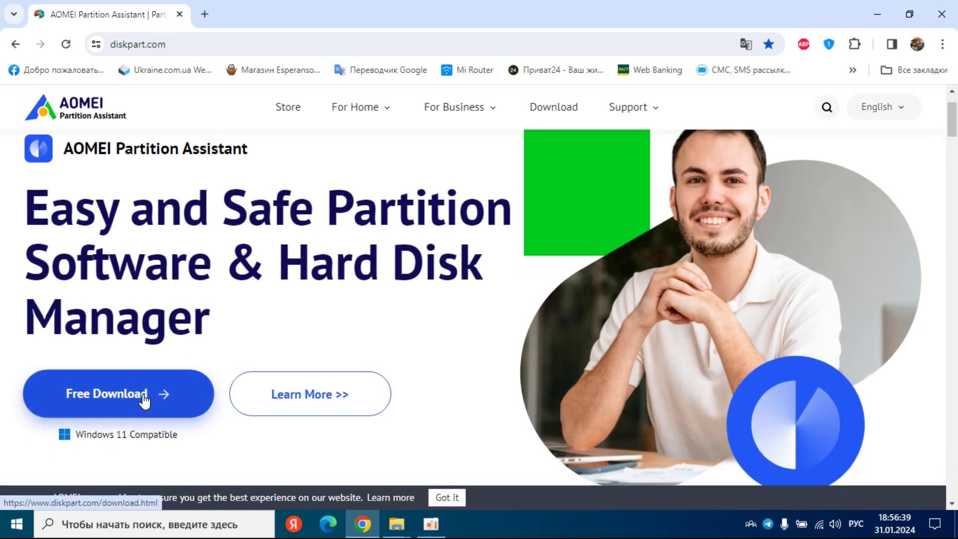
left_click(143, 395)
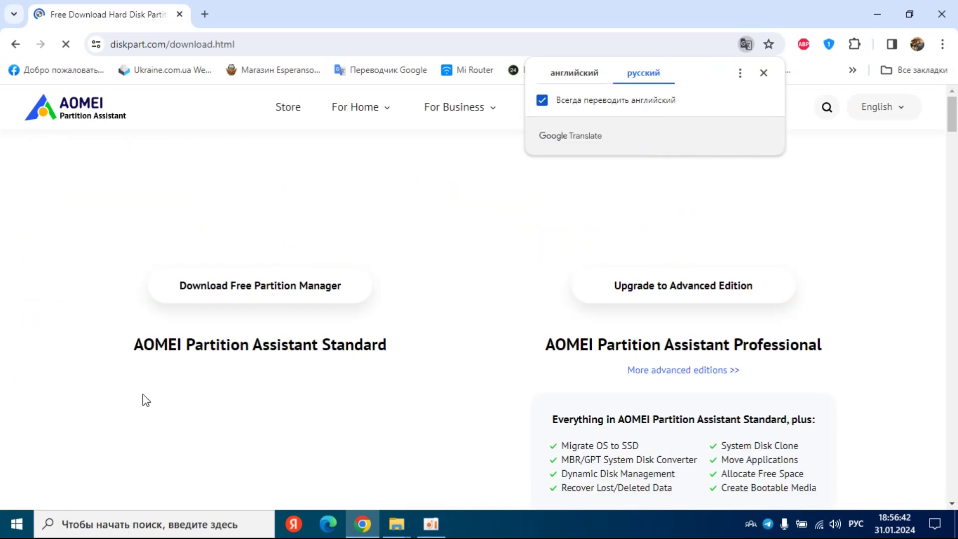
Download the free AOMEI Partition Assistant Standard installer, save it to the desktop, and minimize the browser
scroll(143, 396, "down", 3)
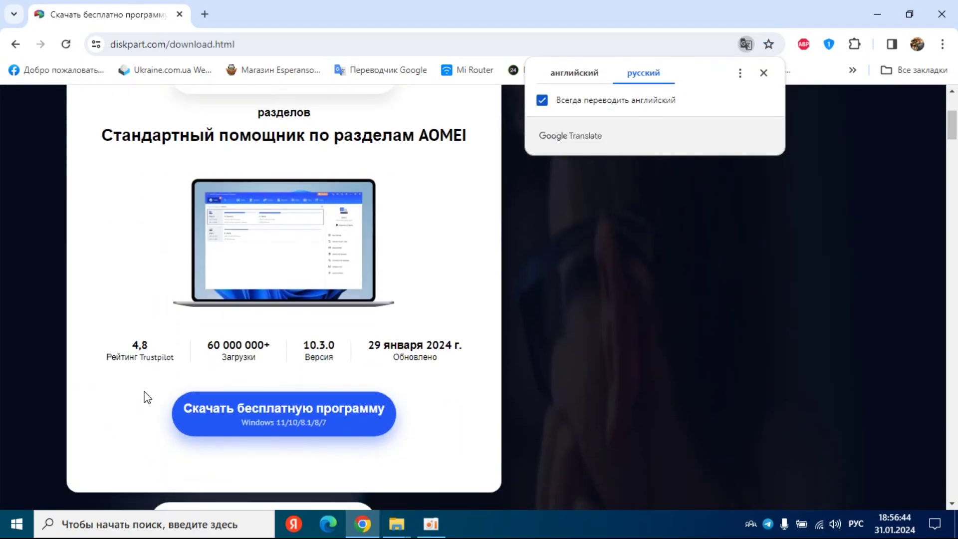
scroll(145, 397, "down", 1)
left_click(265, 348)
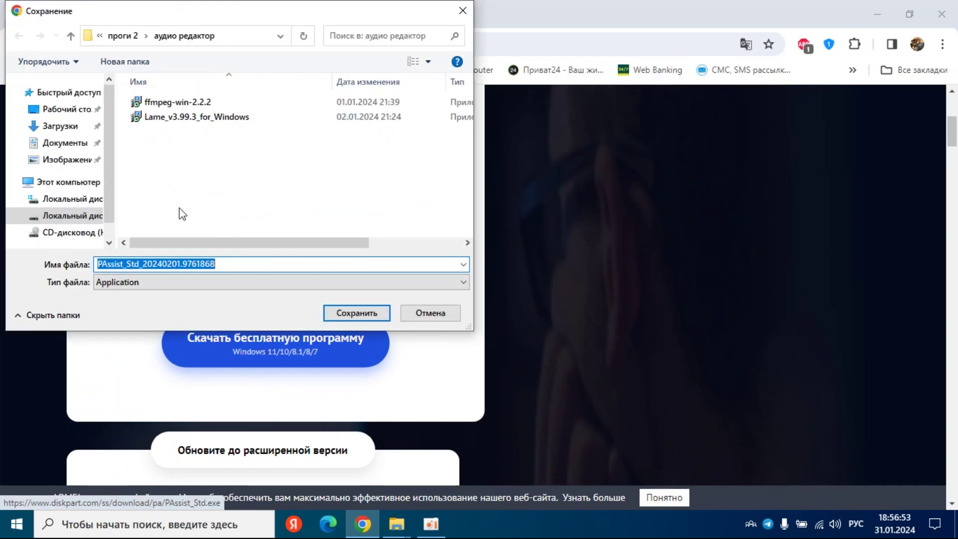
left_click(56, 115)
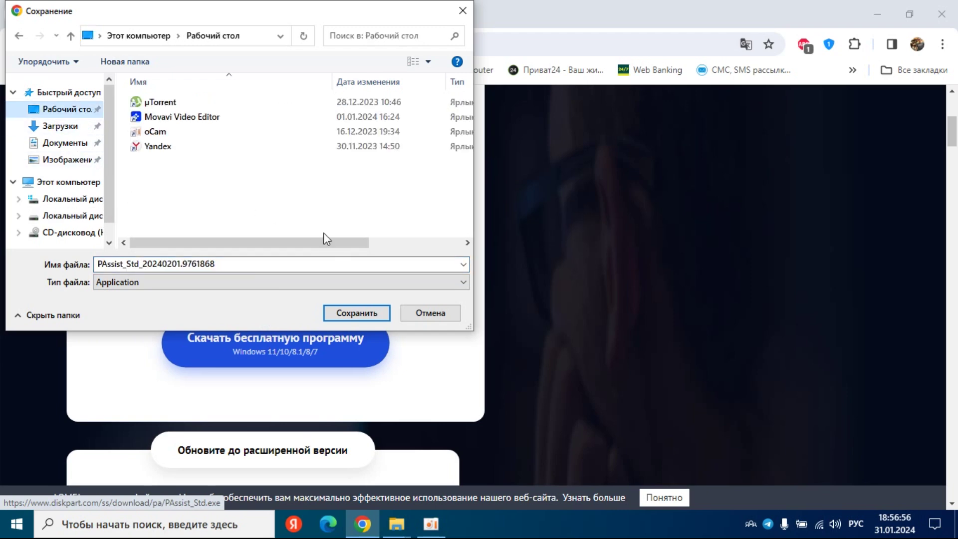
left_click(352, 315)
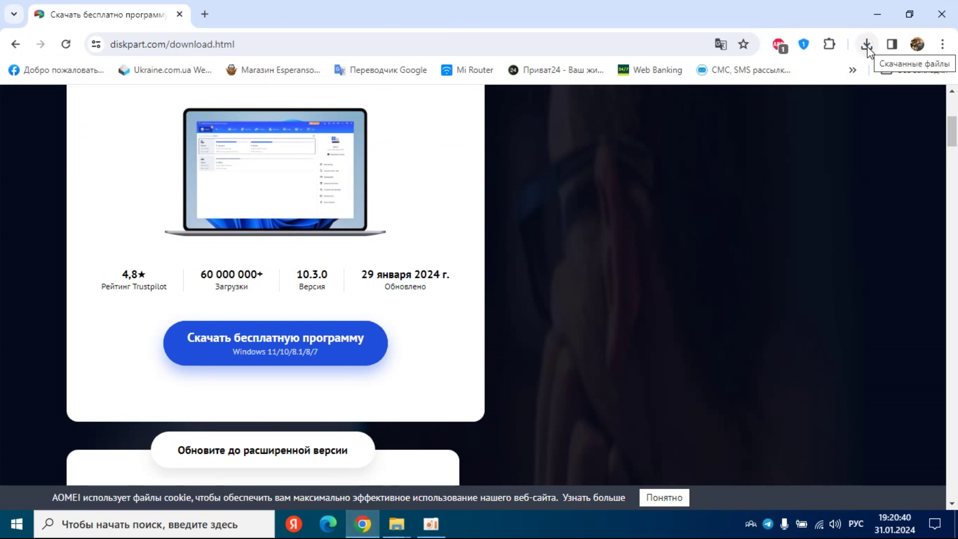
left_click(877, 14)
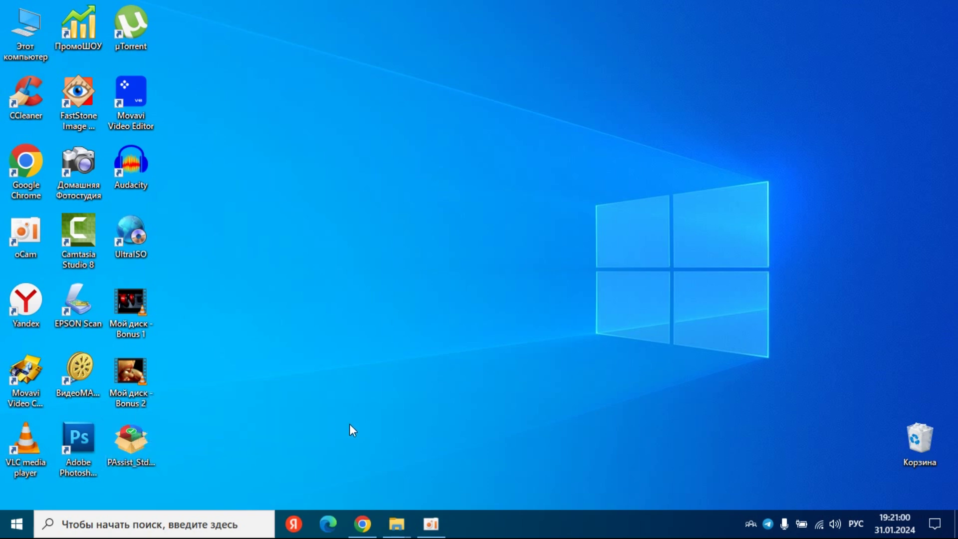
Check the computer's device and Windows specifications in its system properties
right_click(26, 18)
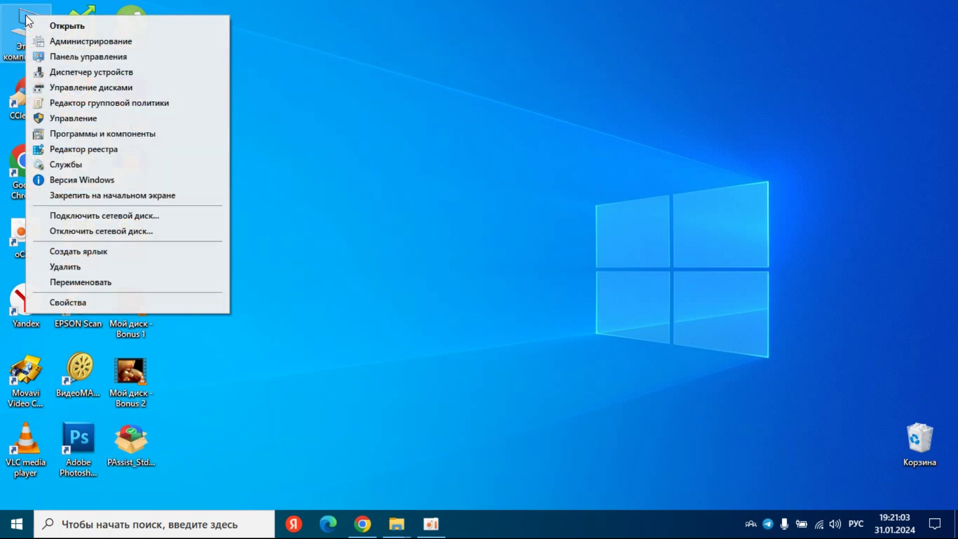
left_click(103, 304)
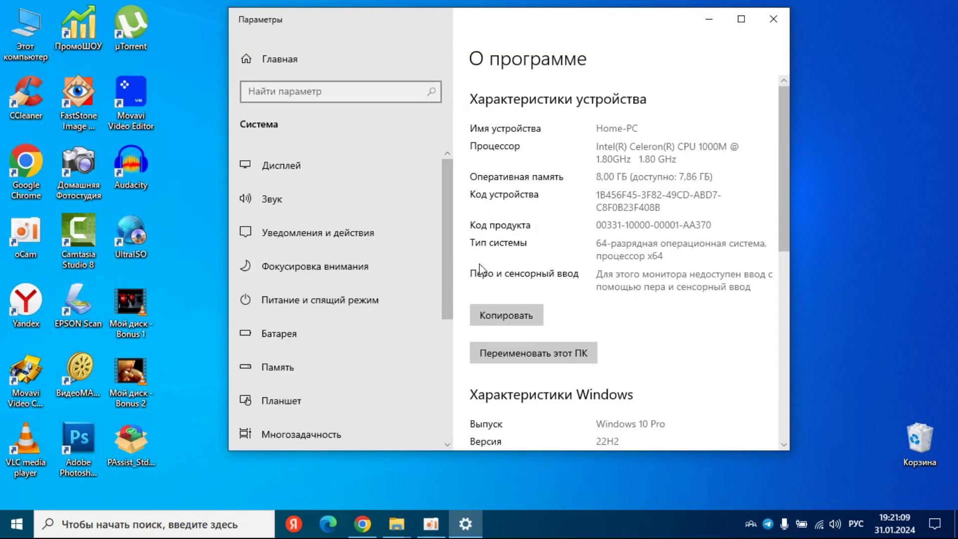
scroll(495, 271, "down", 3)
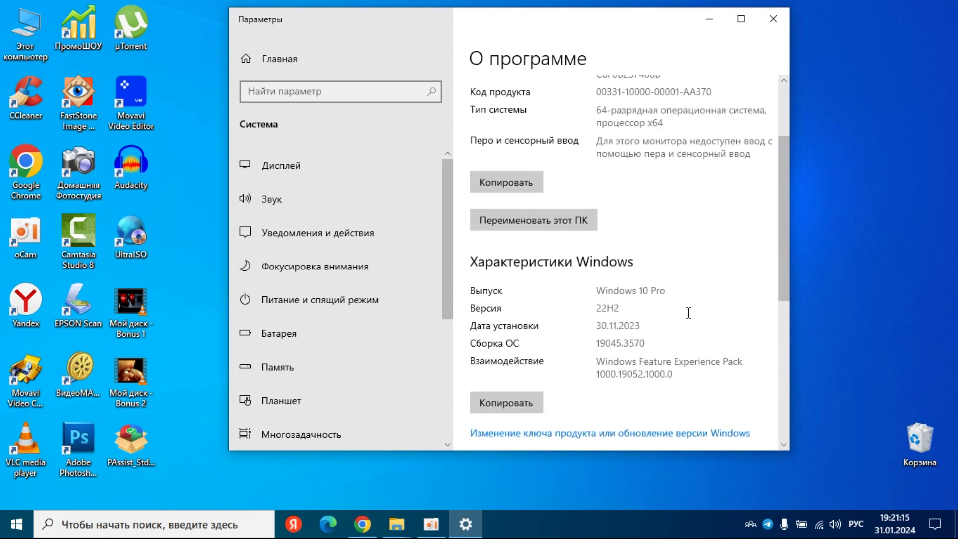
left_click(773, 19)
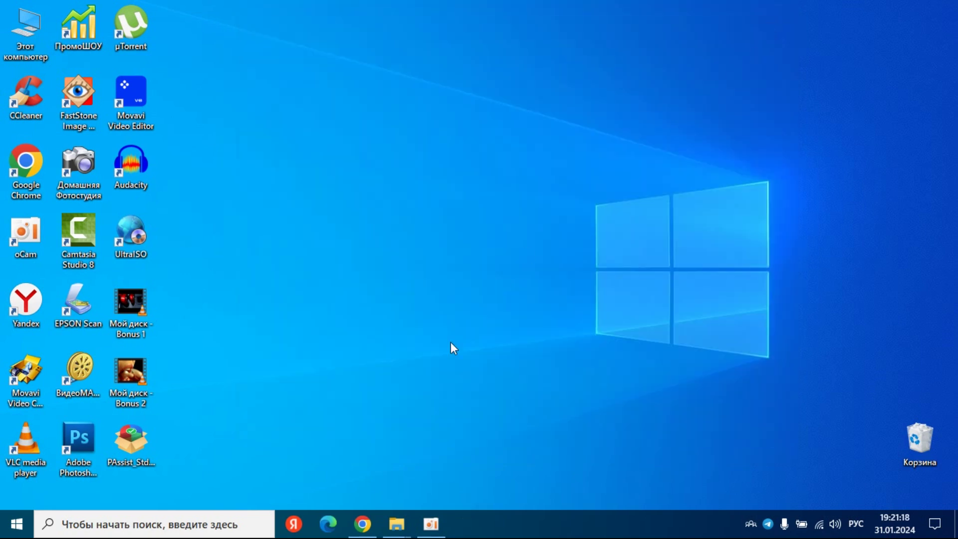
Start the PAssist_Std installer from the desktop with Russian as the setup language
double_click(133, 437)
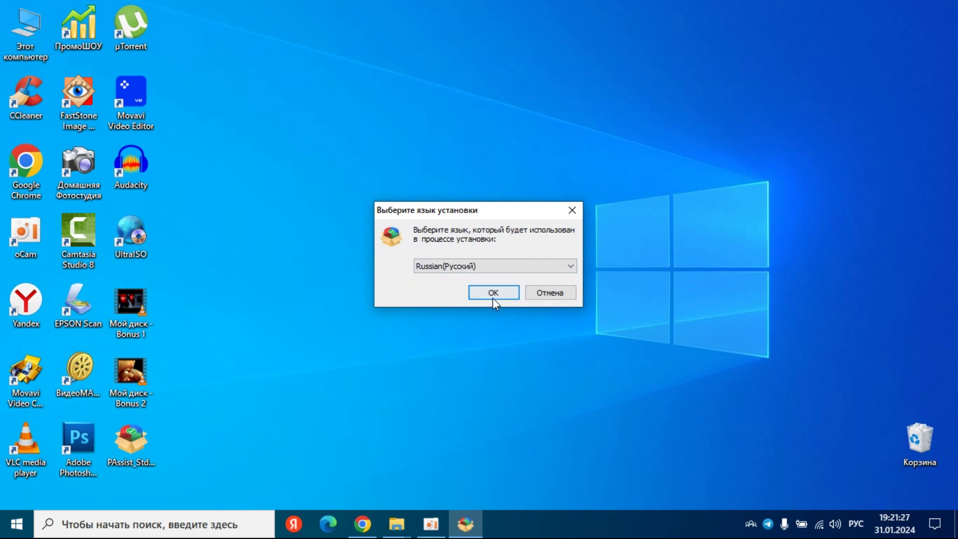
left_click(570, 267)
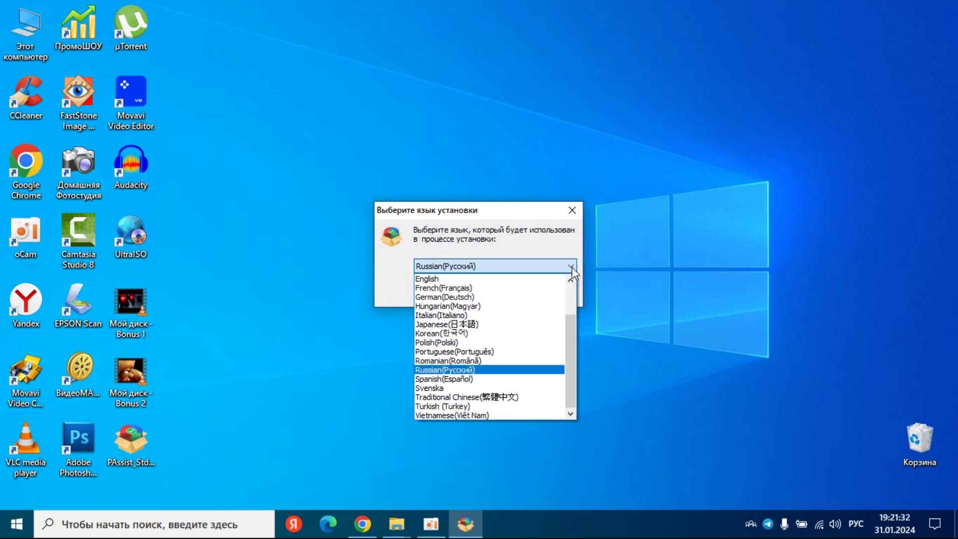
left_click(570, 268)
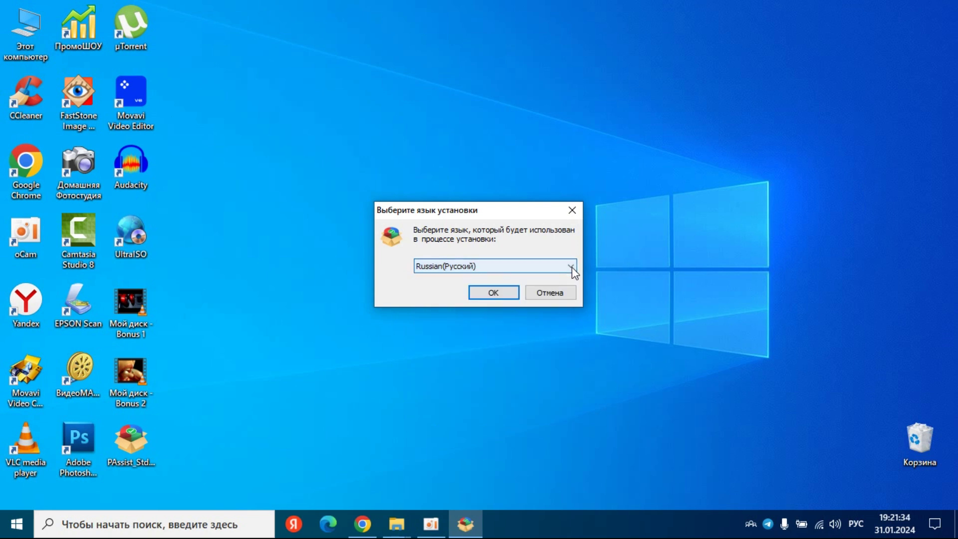
left_click(491, 293)
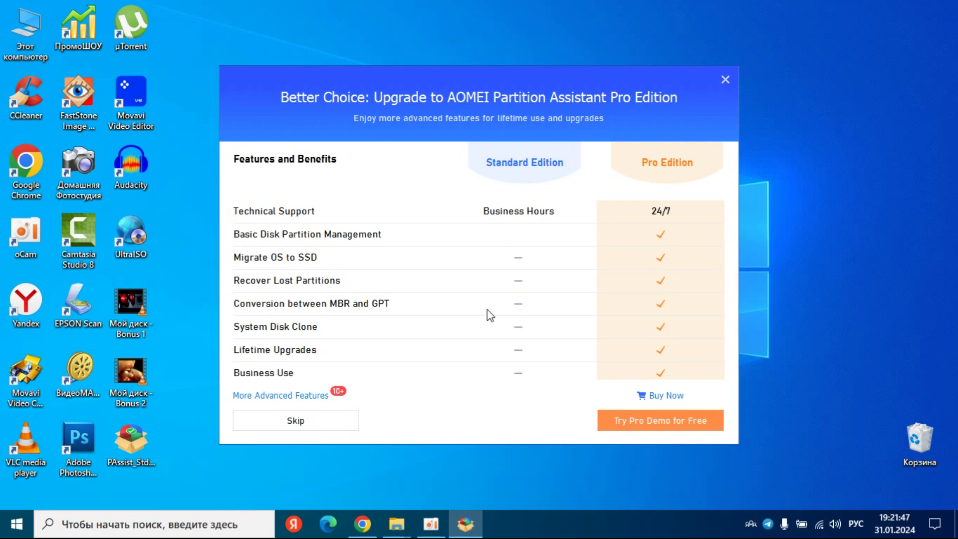
Install AOMEI Partition Assistant without the Pro edition upgrade and launch it
mouse_move(504, 70)
left_mouse_down()
mouse_move(537, 88)
mouse_move(683, 91)
mouse_move(522, 74)
left_mouse_up()
double_click(533, 159)
left_click(494, 205)
left_click(308, 417)
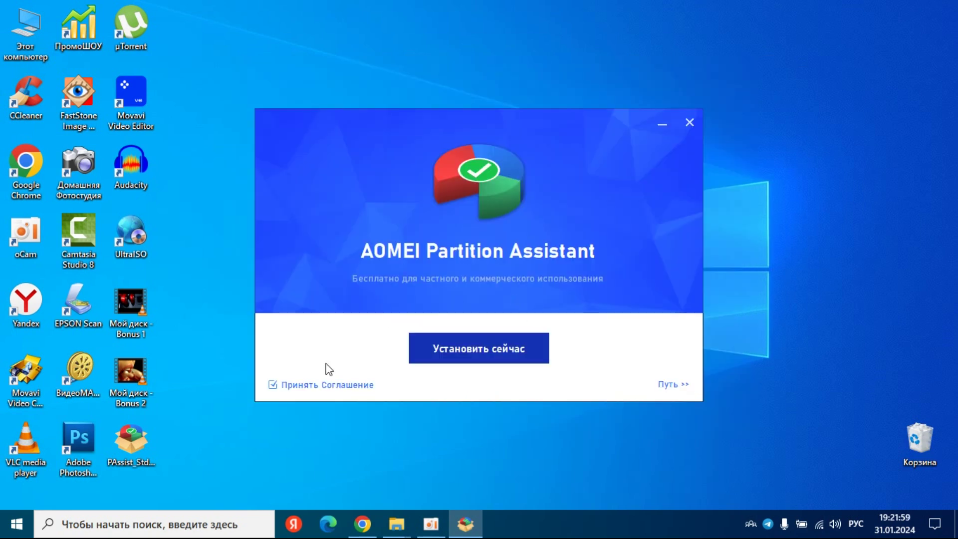
left_click(496, 355)
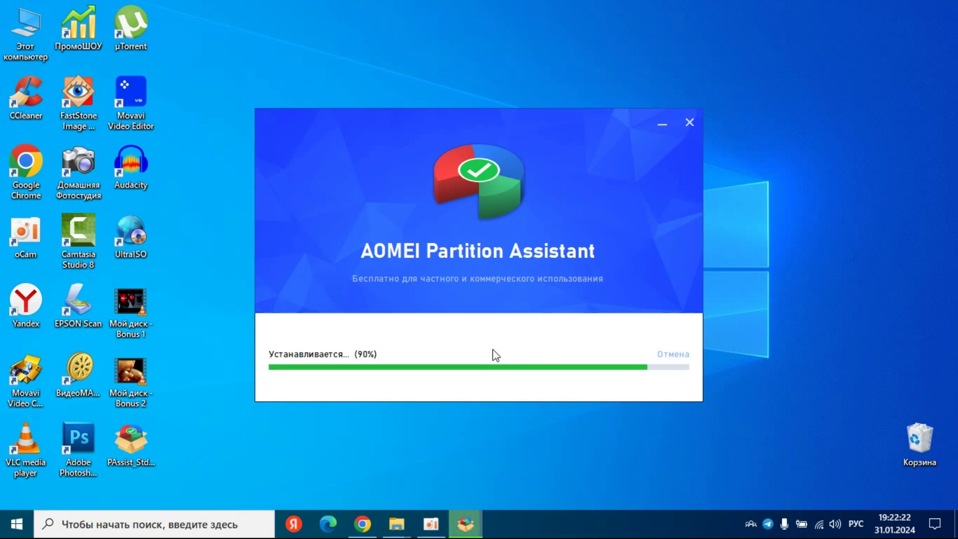
left_click(458, 352)
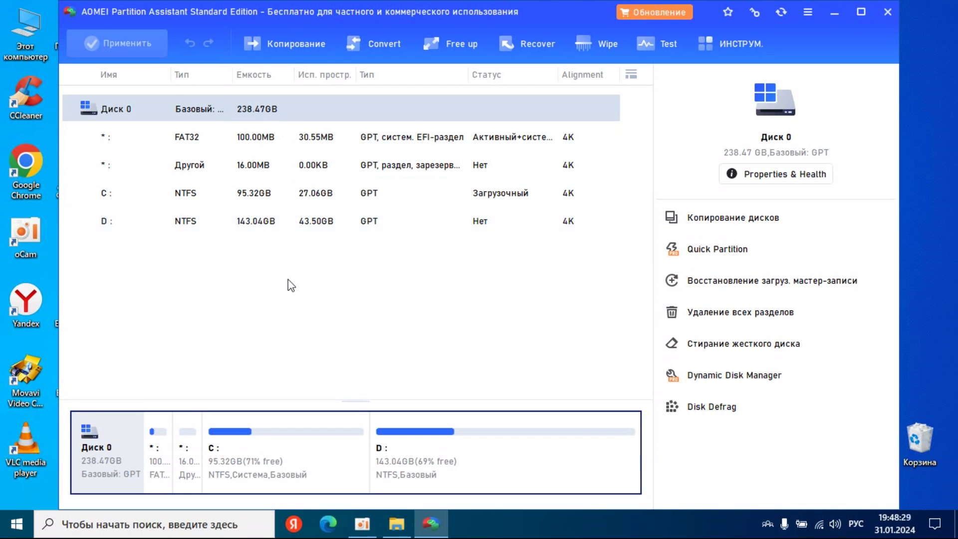
Shrink partition D: from its end to 133.11 GB, leaving unallocated space after it
left_click(264, 230)
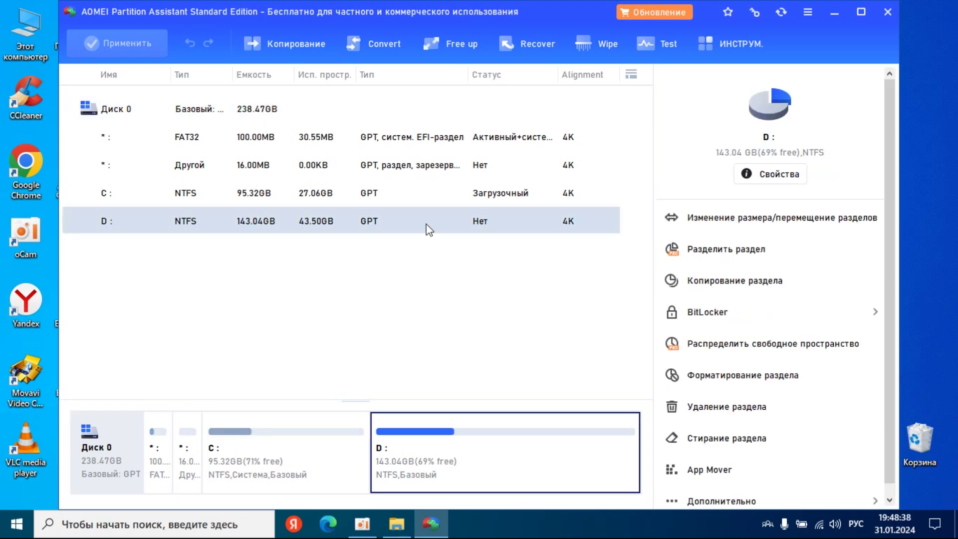
left_click(726, 219)
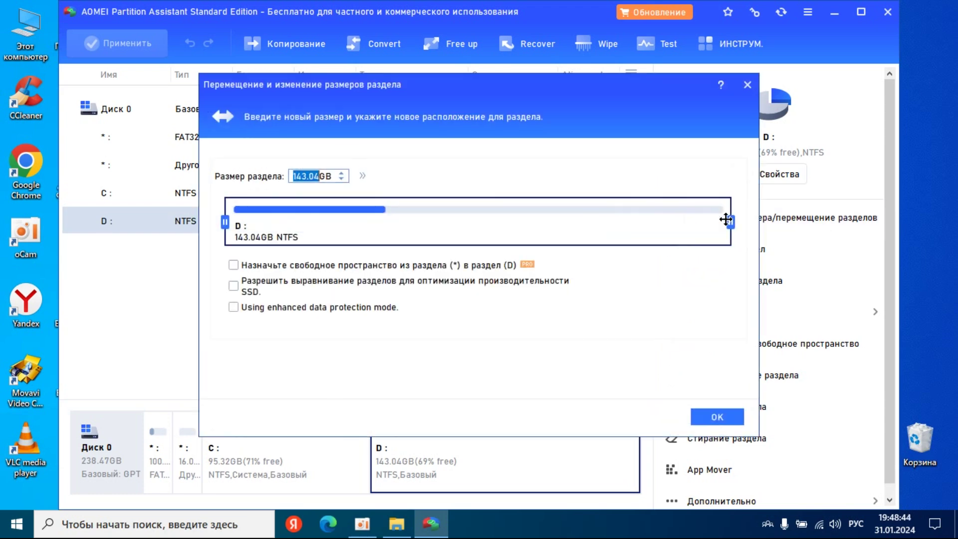
left_click_drag(734, 222, 703, 230)
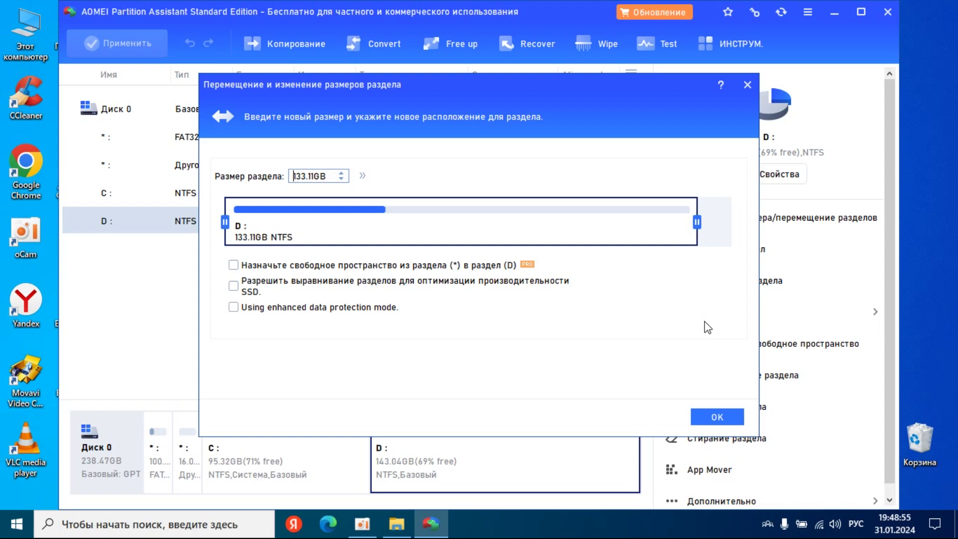
left_click(716, 416)
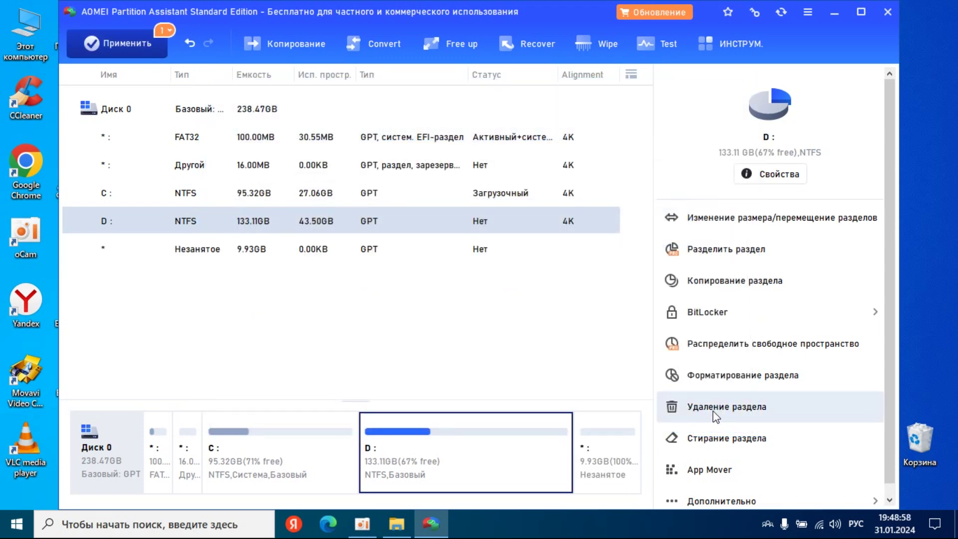
Look at the new unallocated space and at the folders stored on partition C:
left_click(247, 258)
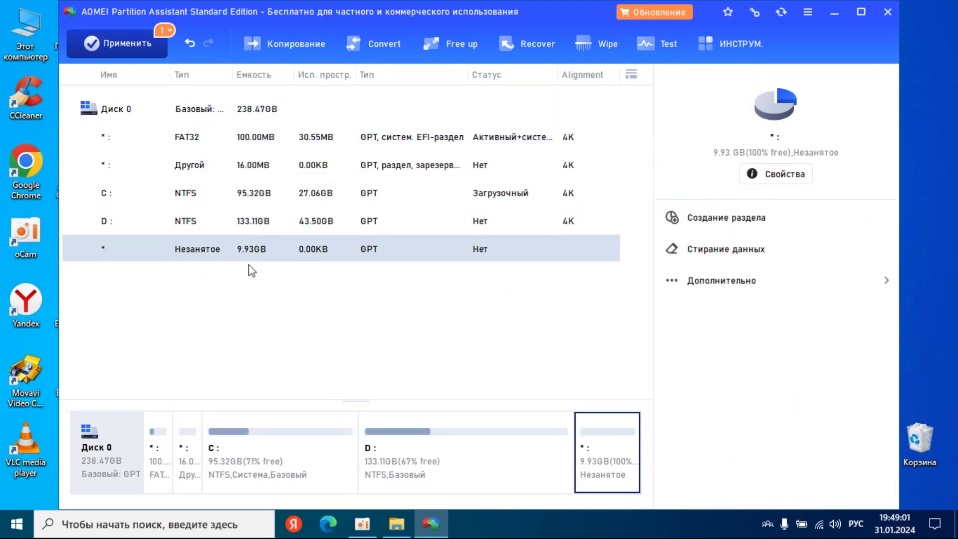
left_click(267, 198)
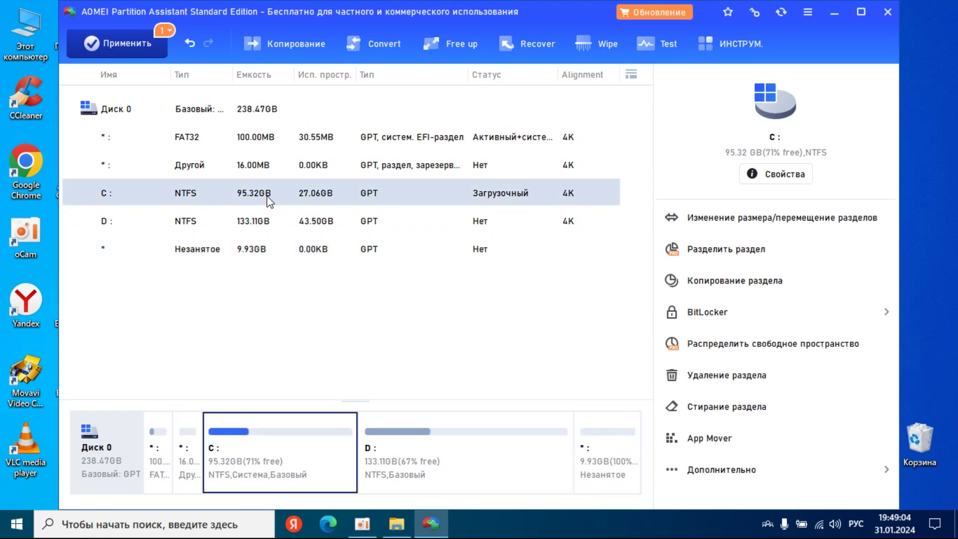
double_click(269, 200)
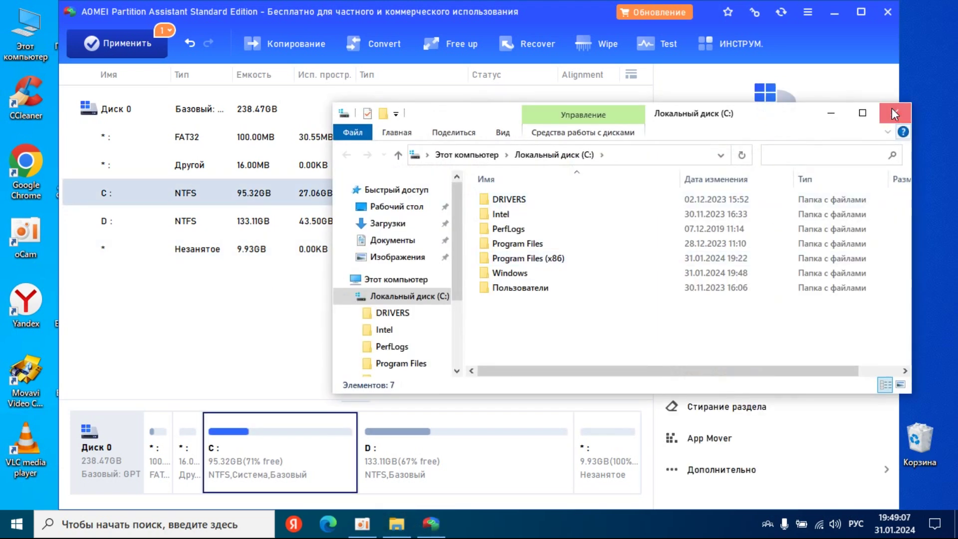
left_click(894, 113)
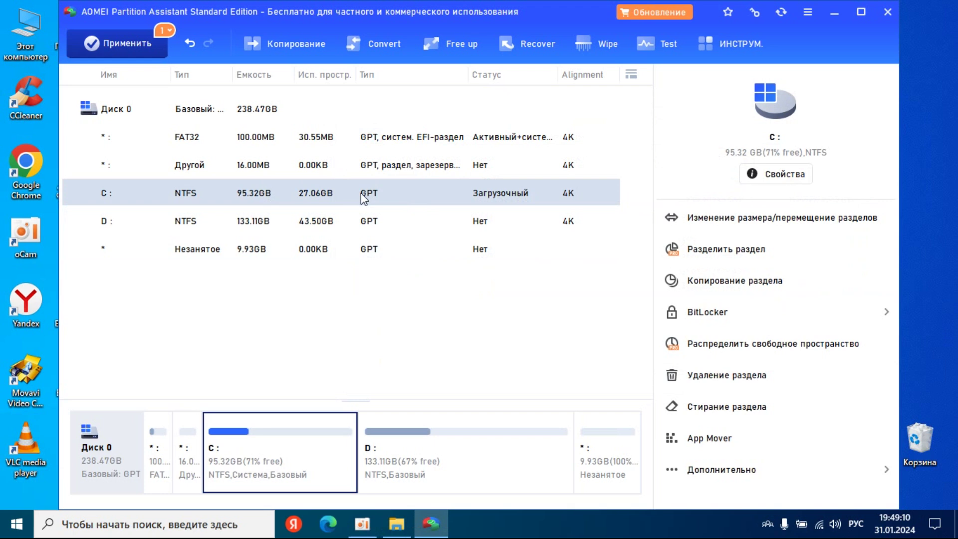
Merge the 9.93 GB of unallocated space on Disk 0 into partition C:
left_click(701, 471)
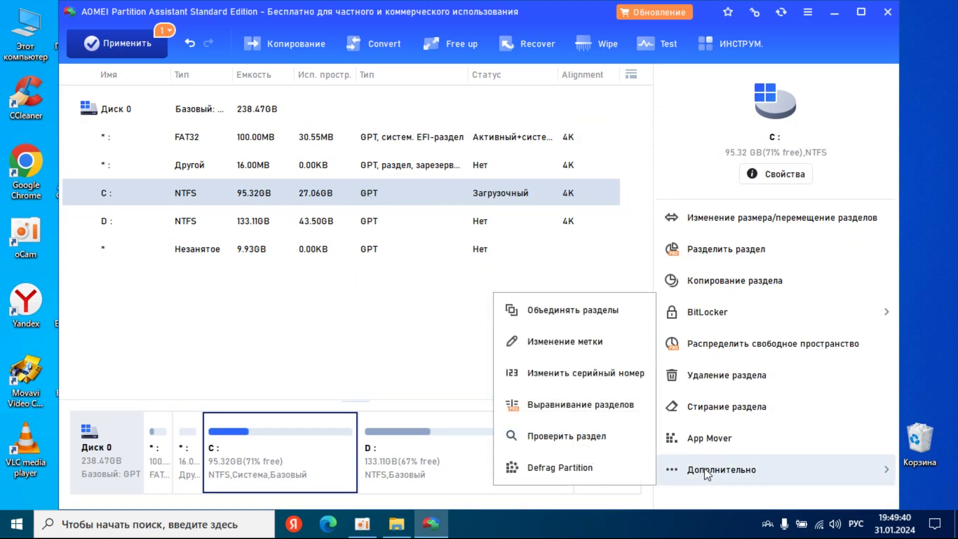
left_click(575, 316)
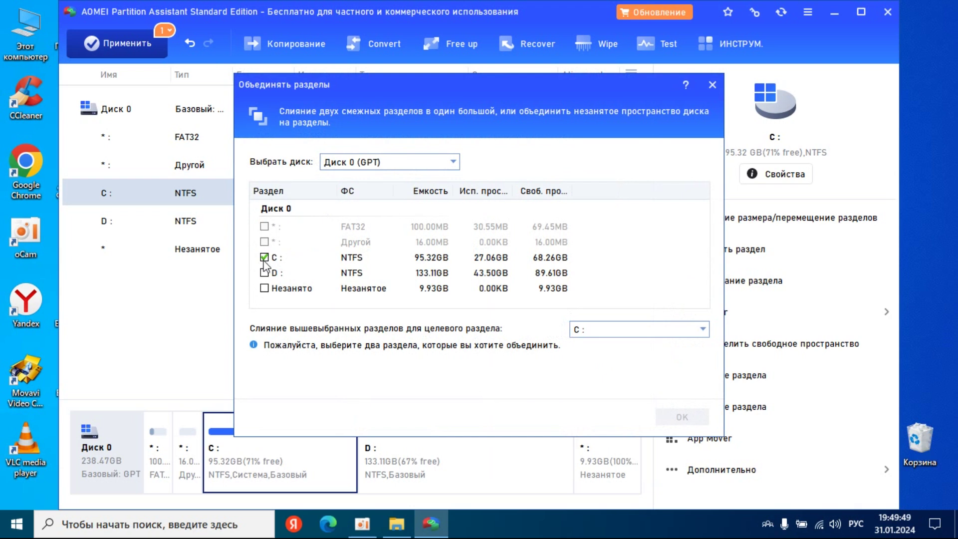
left_click(265, 289)
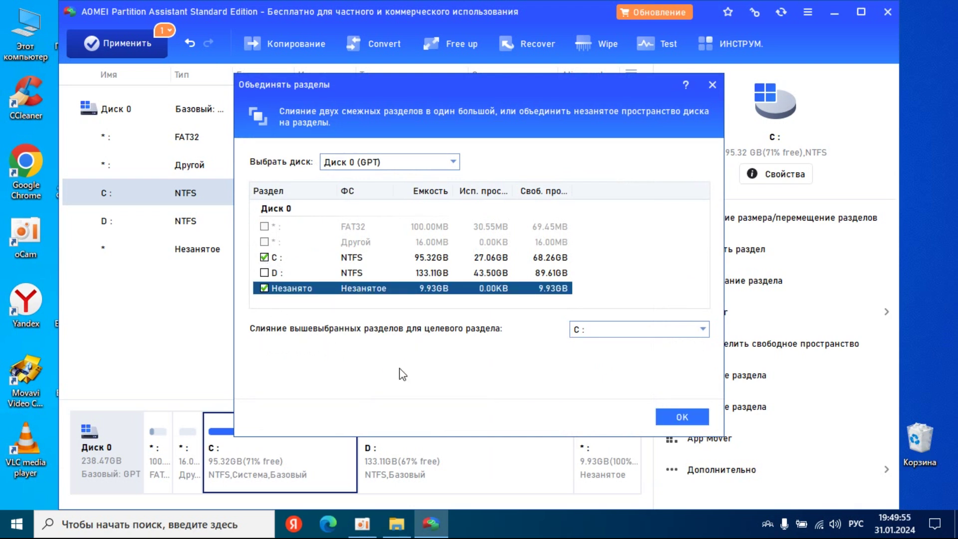
left_click(680, 418)
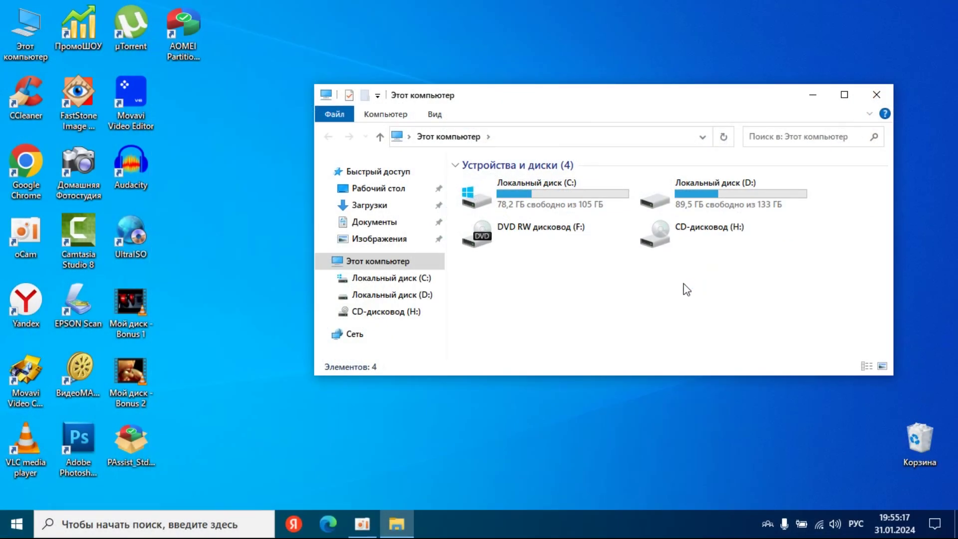
Check the files on local disk D: in File Explorer and return to the drive overview
double_click(681, 187)
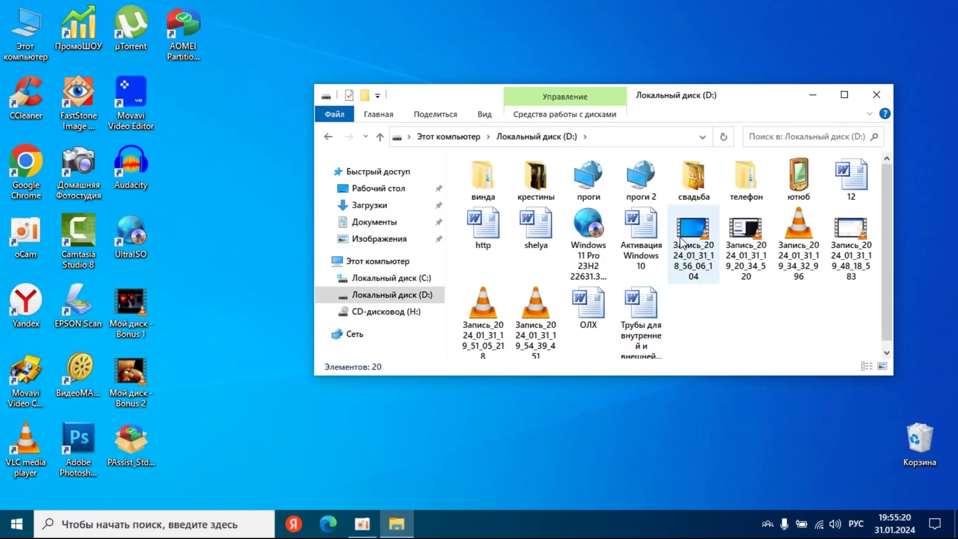
left_click(381, 139)
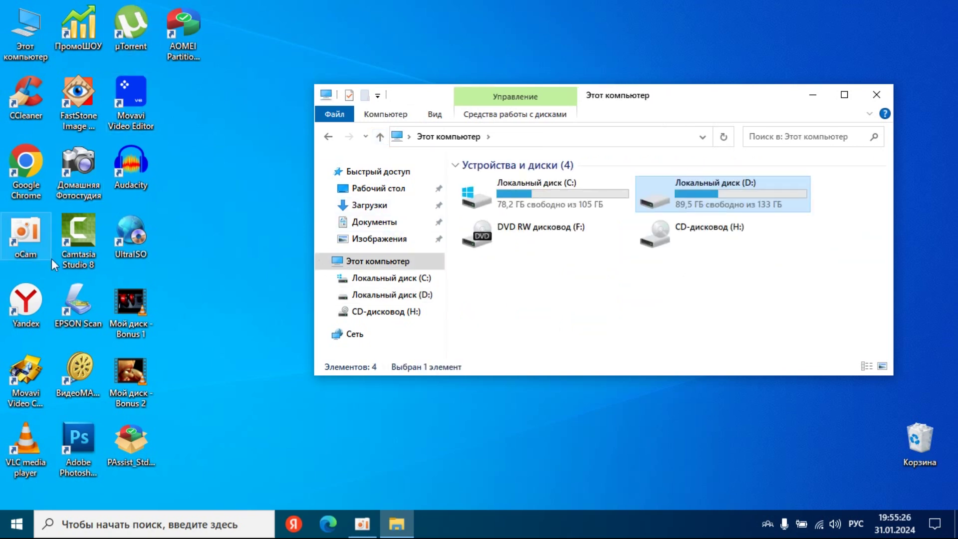